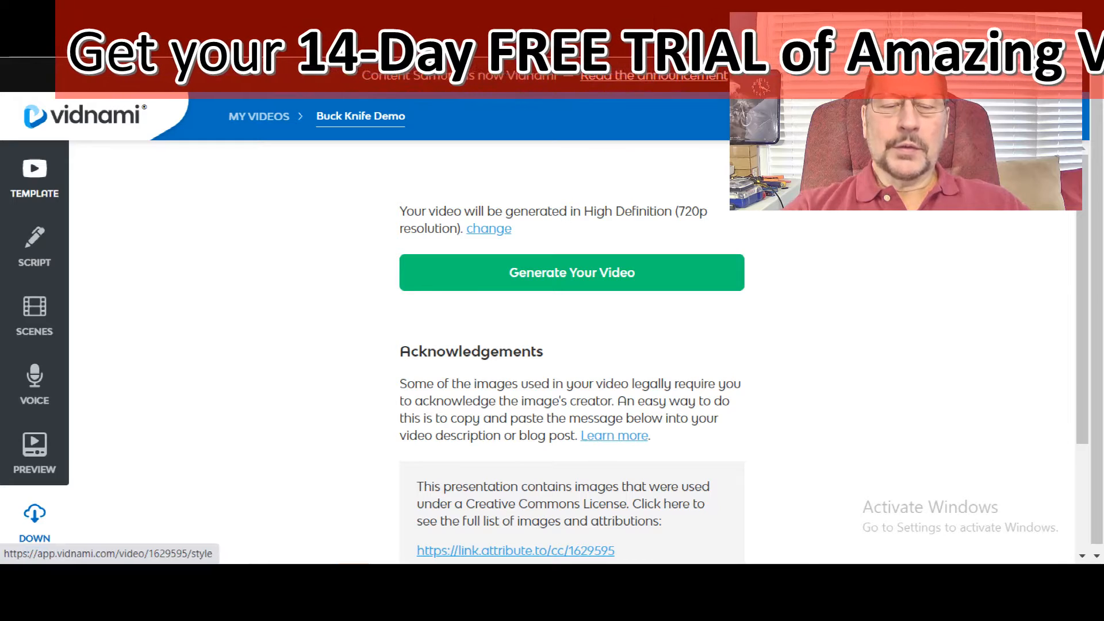
# Step: Browse the template categories, from content and influencer videos through to custom templates
pyautogui.click(34, 178)
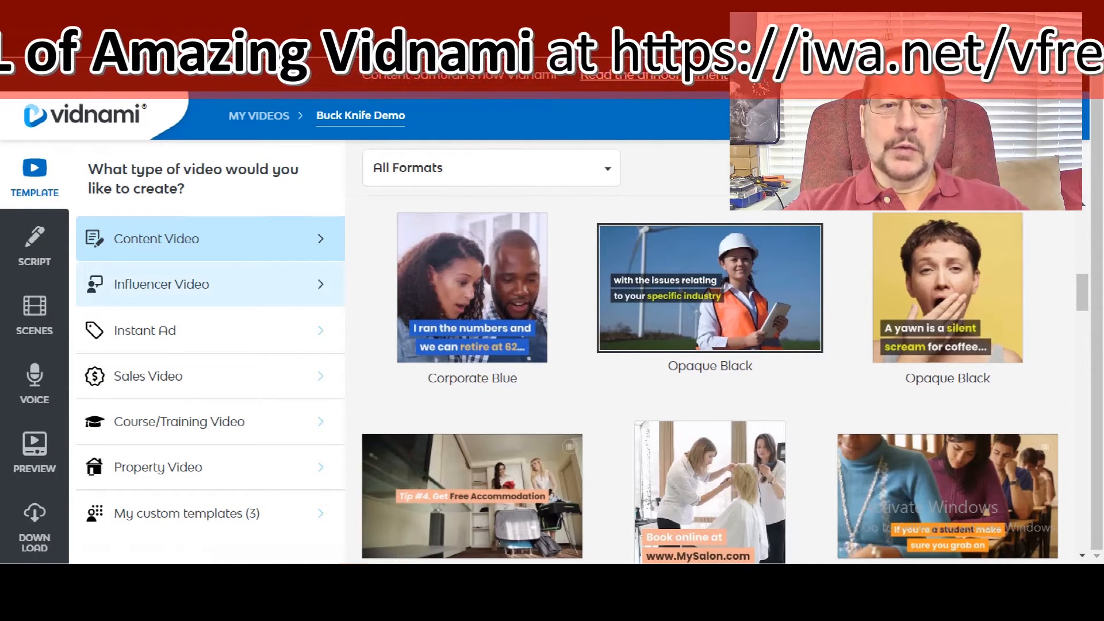
pyautogui.click(211, 284)
pyautogui.click(210, 330)
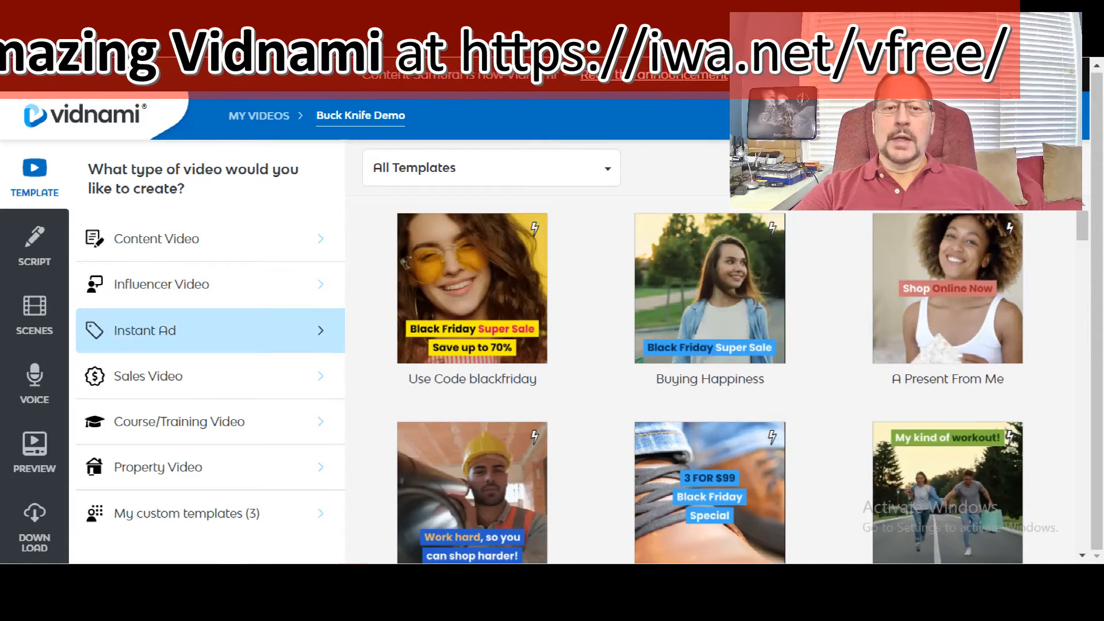
pyautogui.click(210, 376)
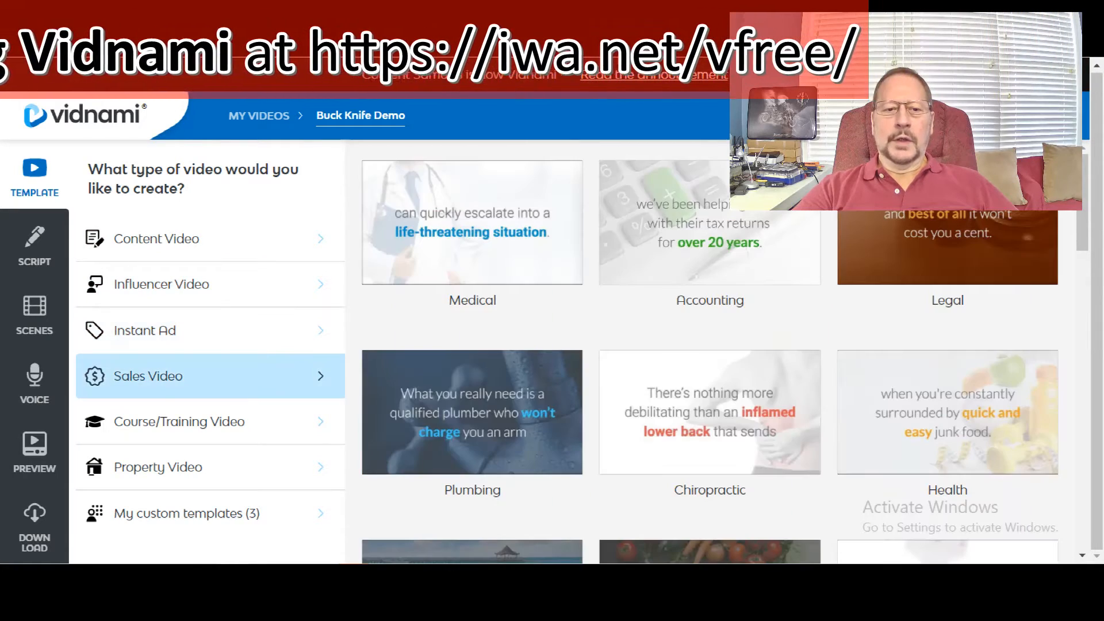
pyautogui.click(211, 421)
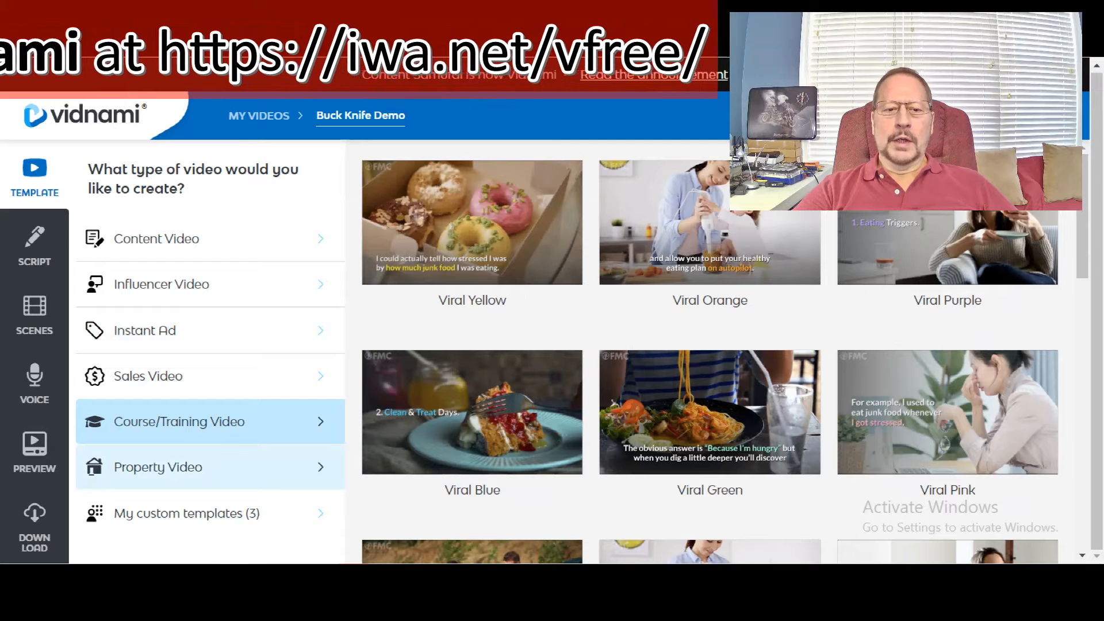
pyautogui.click(211, 467)
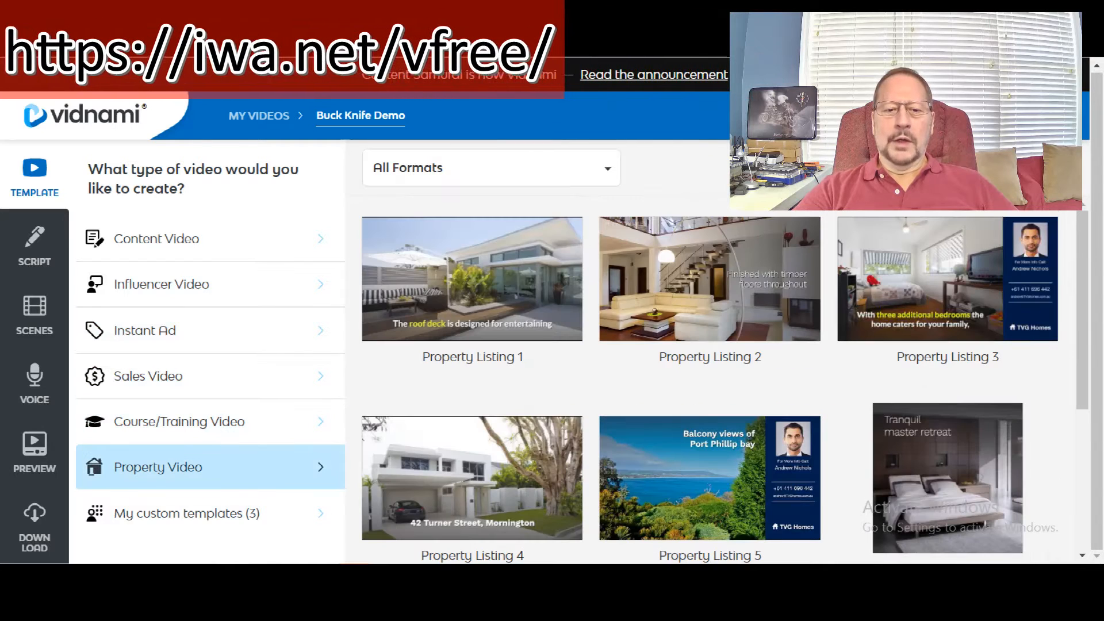
pyautogui.click(210, 514)
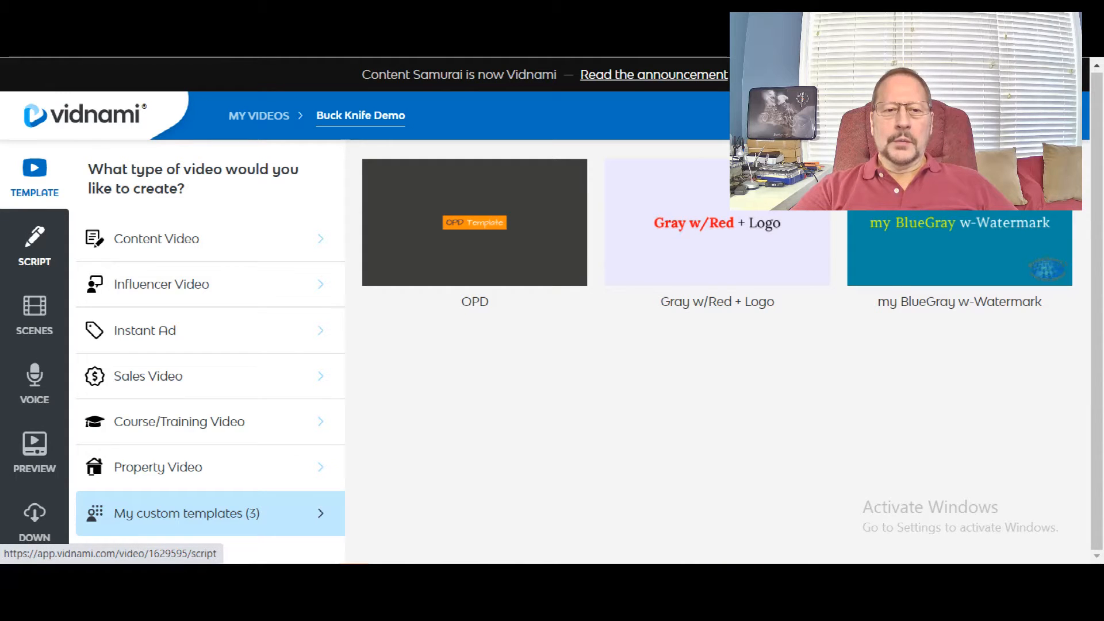
# Step: Open the video's script and scroll through its lines
pyautogui.click(35, 247)
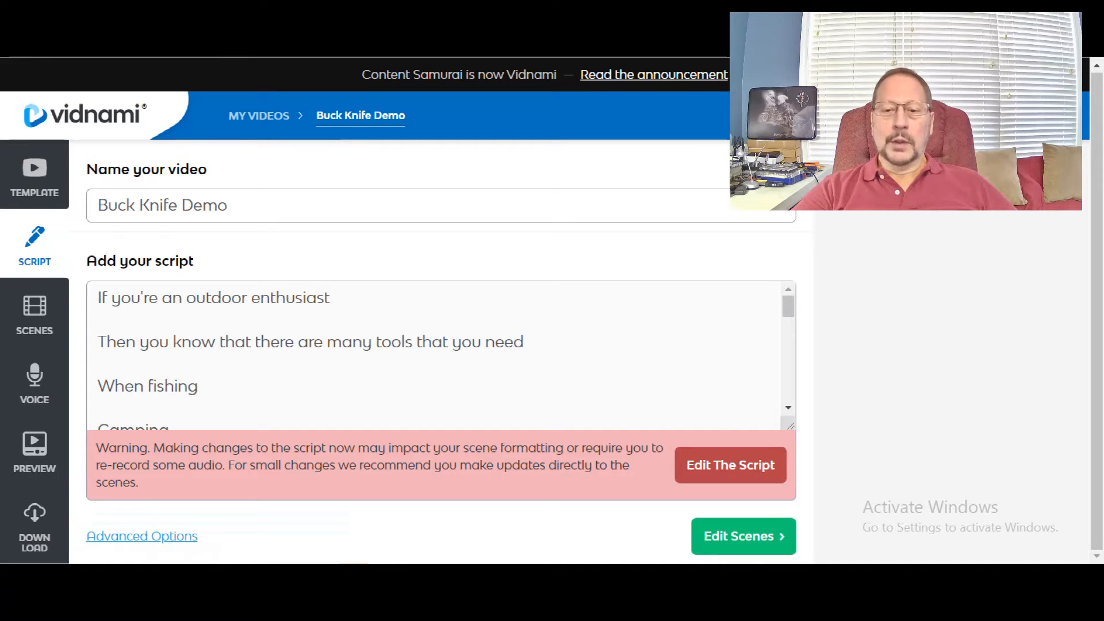
pyautogui.scroll(-10, 437, 354)
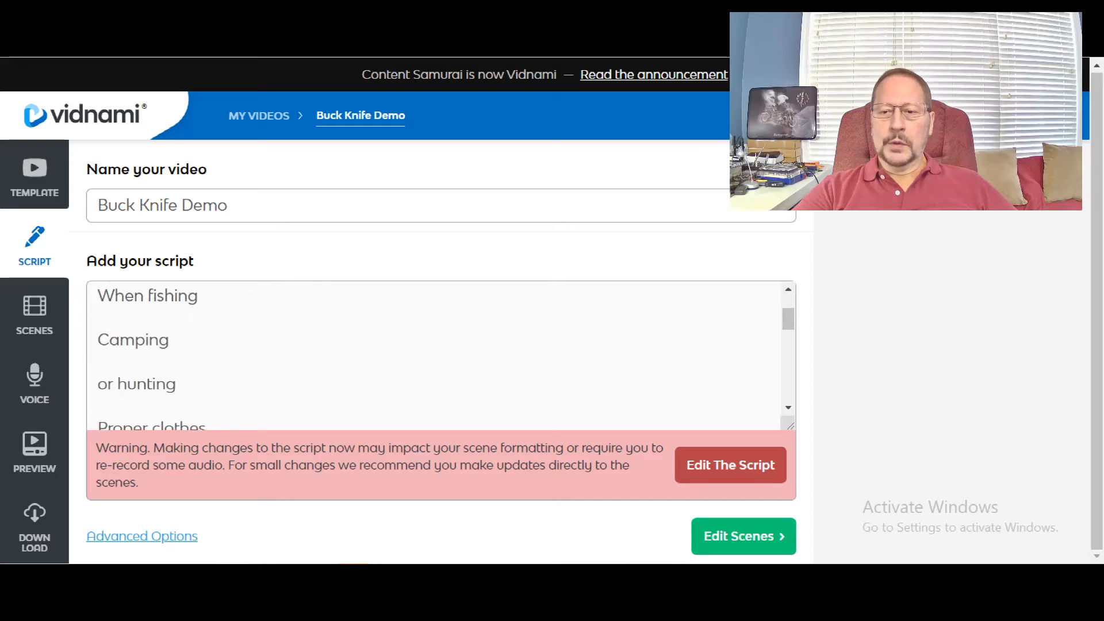
pyautogui.scroll(-3, 437, 353)
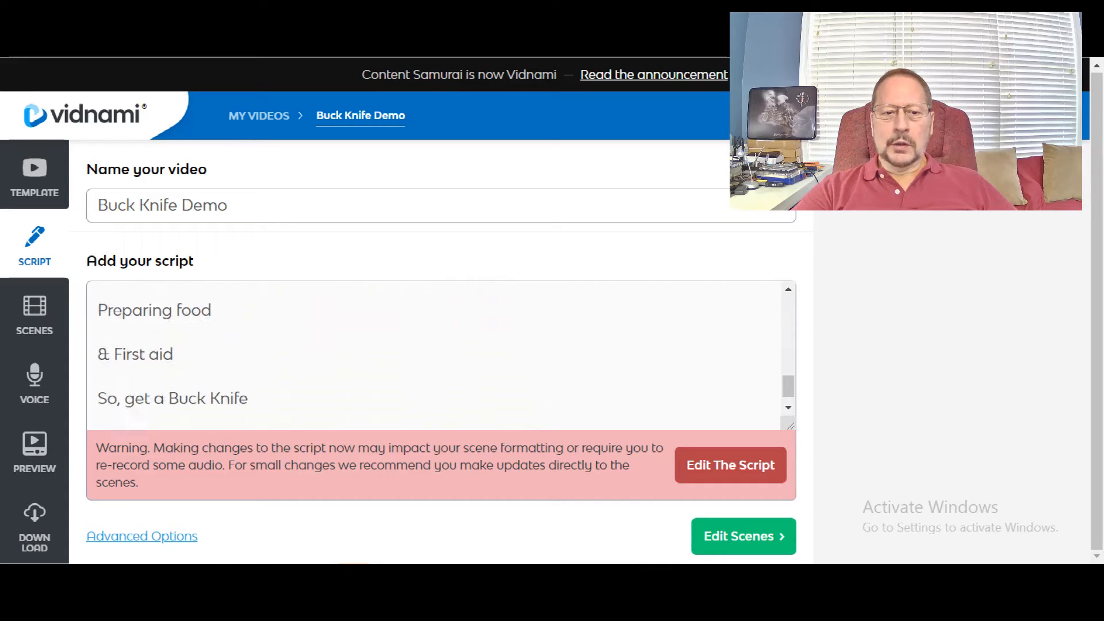
pyautogui.scroll(6, 437, 354)
pyautogui.scroll(3, 437, 354)
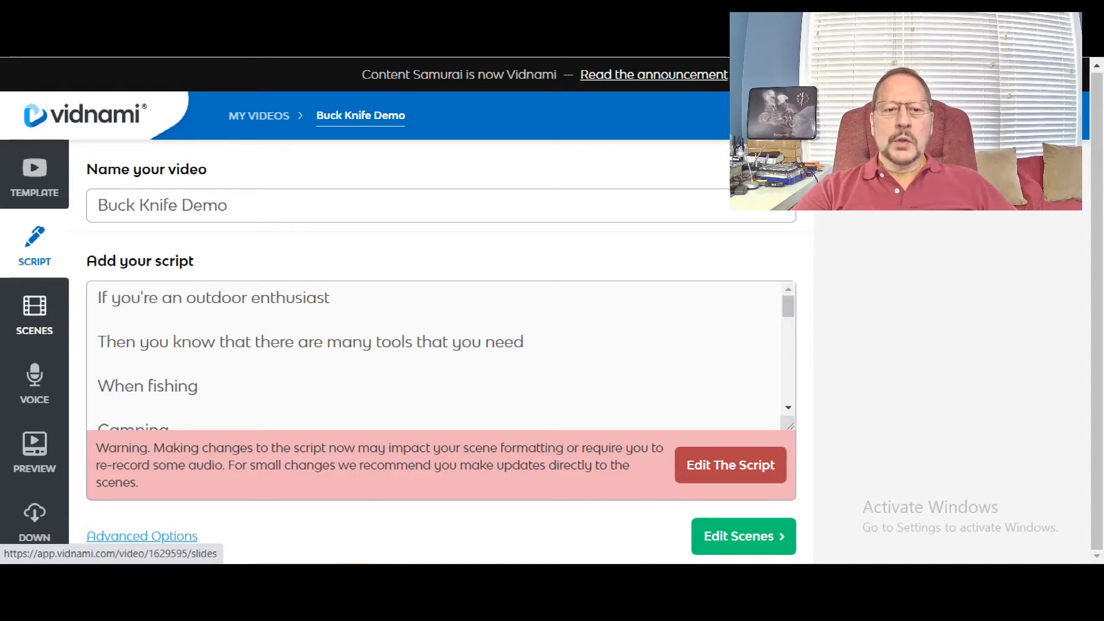
# Step: Open the scenes editor and scroll through the first scenes and their clips
pyautogui.click(34, 313)
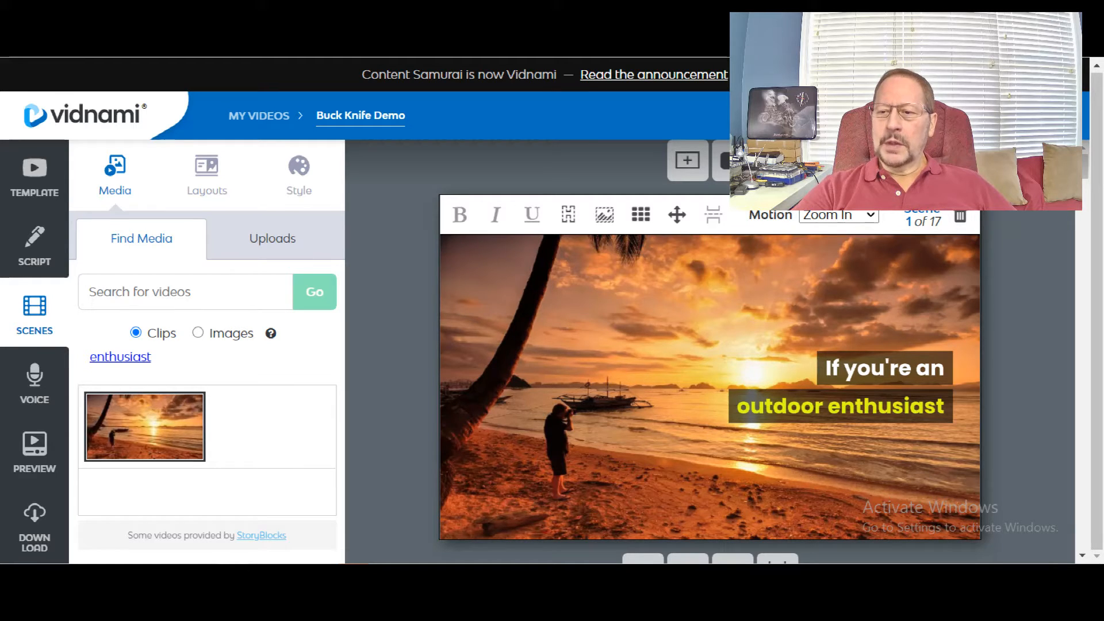
pyautogui.scroll(-3, 711, 368)
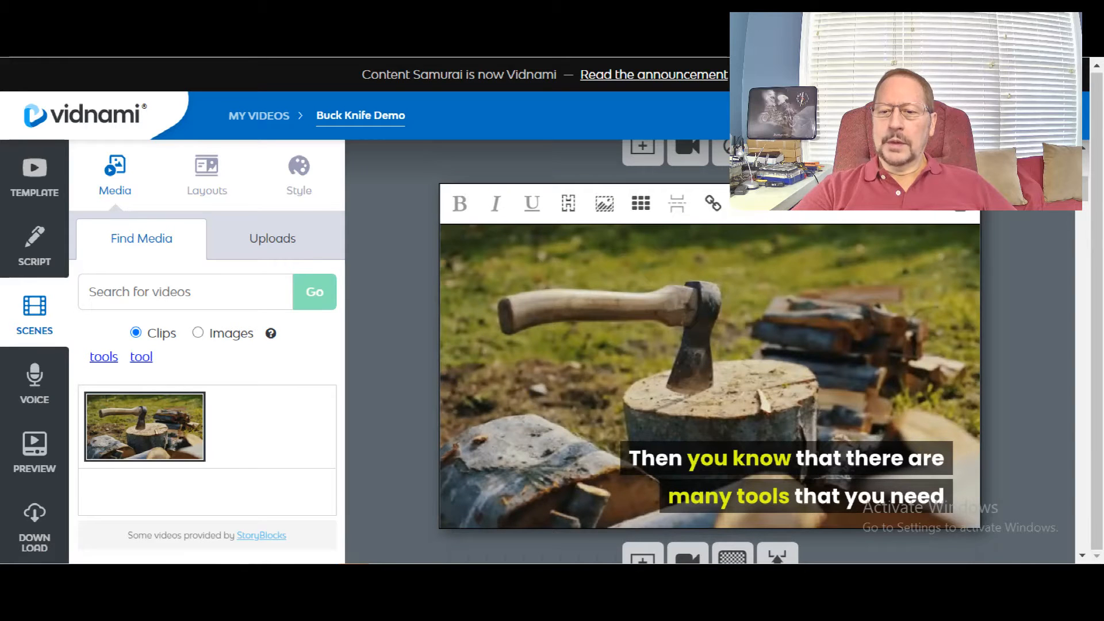
pyautogui.scroll(-5, 710, 368)
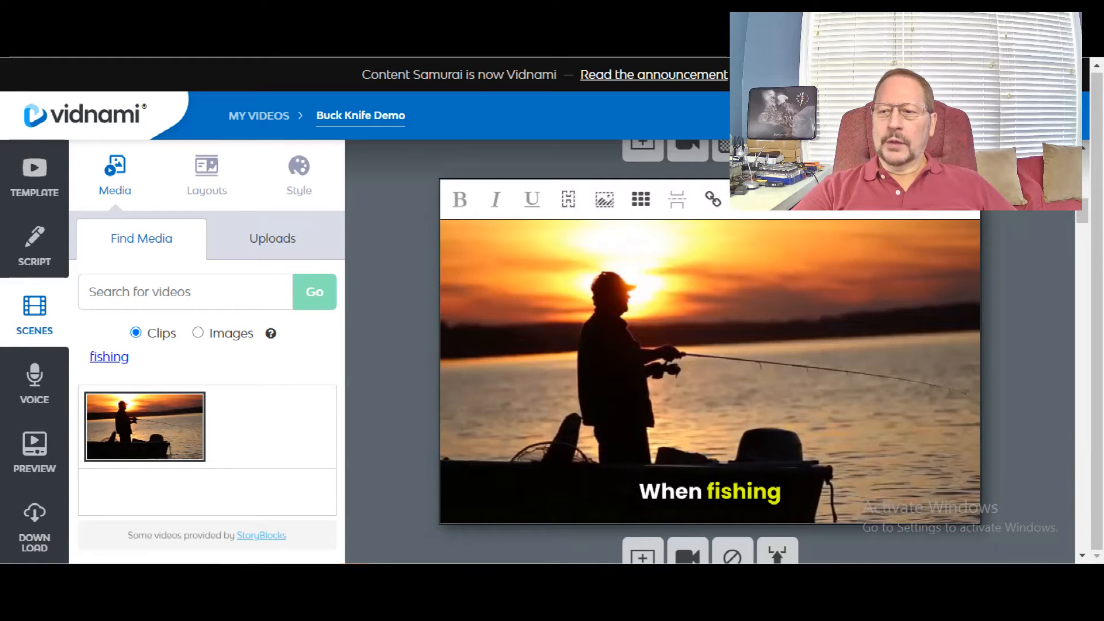
pyautogui.scroll(-3, 710, 368)
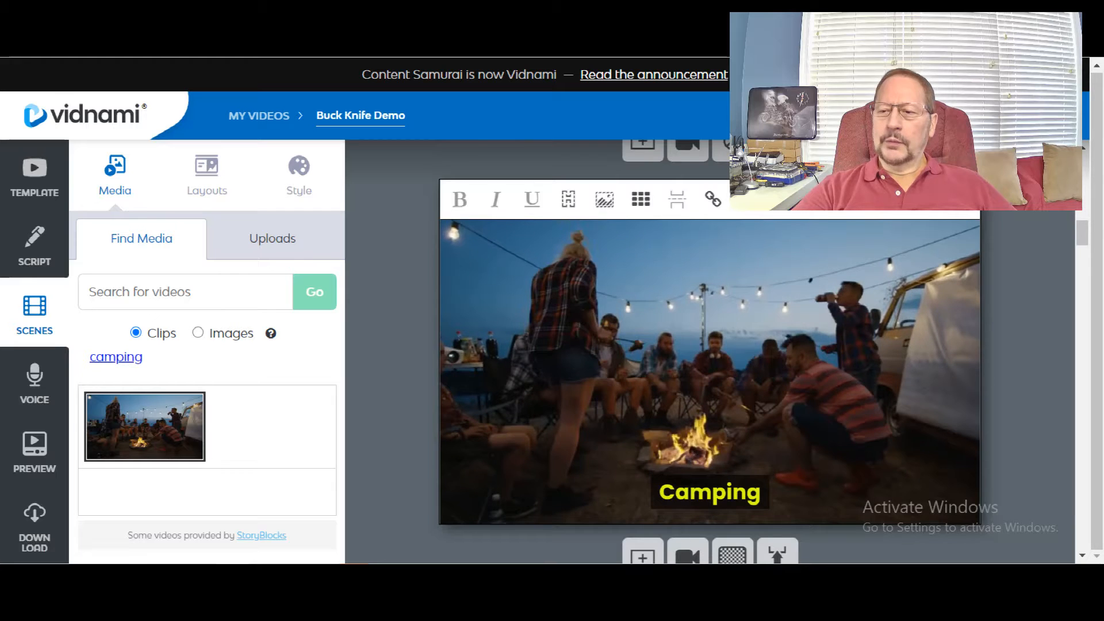
pyautogui.scroll(-3, 710, 368)
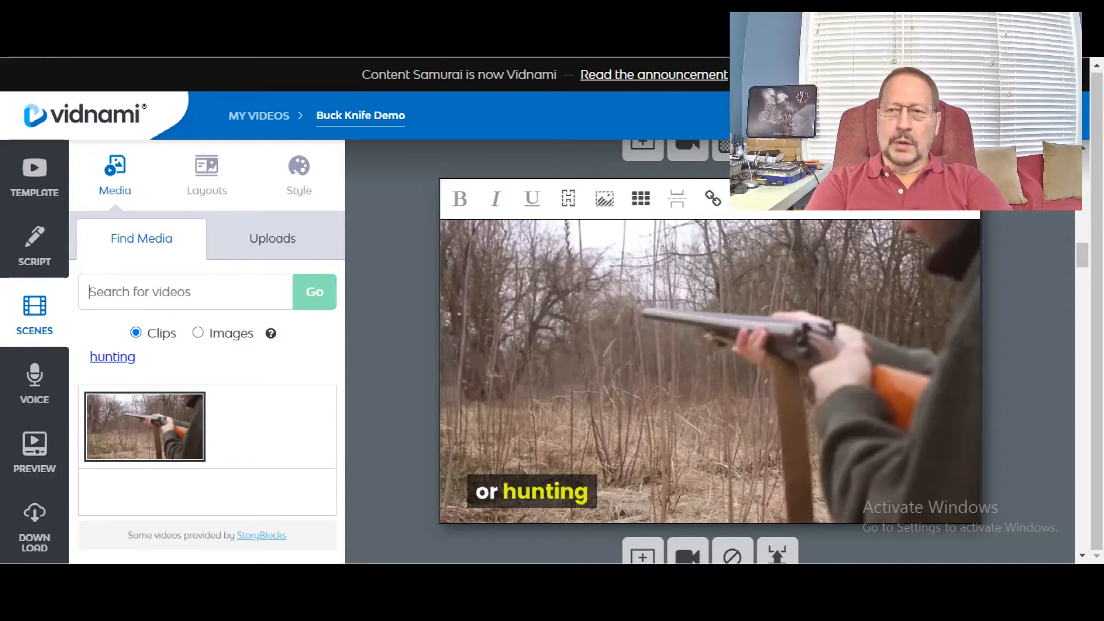
# Step: Search stock clips for camping and try one on the hunting scene before restoring its original clip
pyautogui.write('camping')
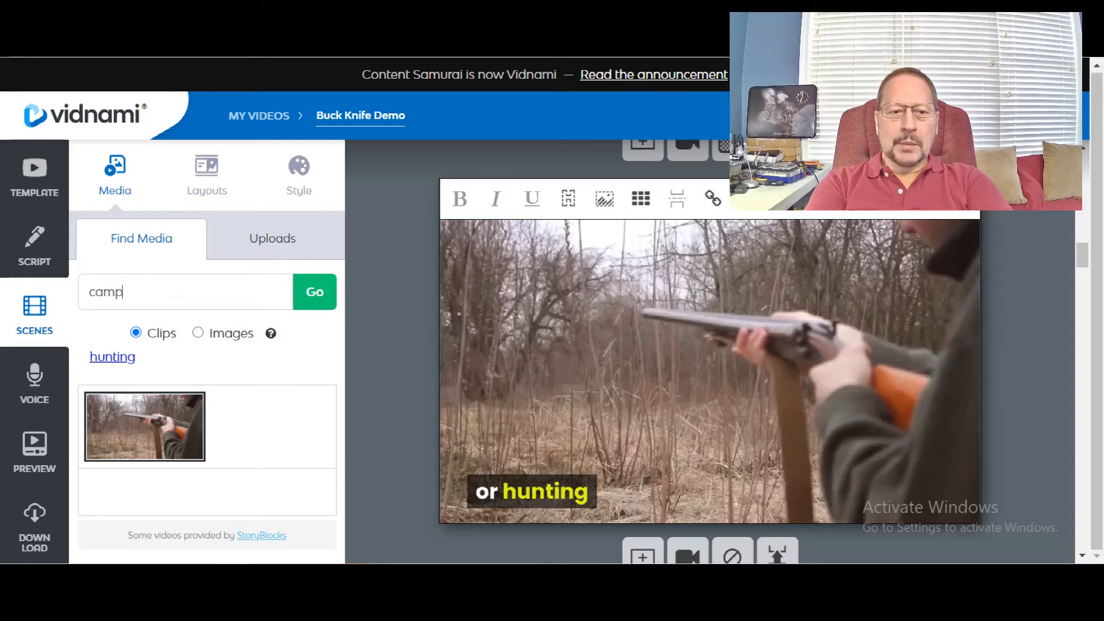
pyautogui.press('Return')
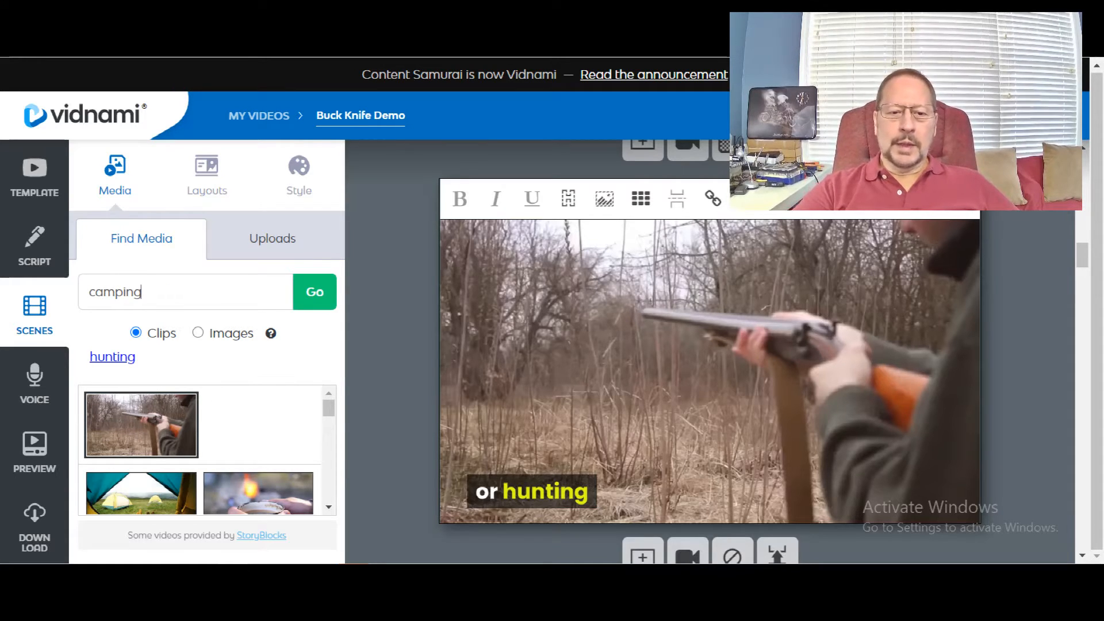
pyautogui.scroll(-2, 141, 472)
pyautogui.scroll(1, 142, 443)
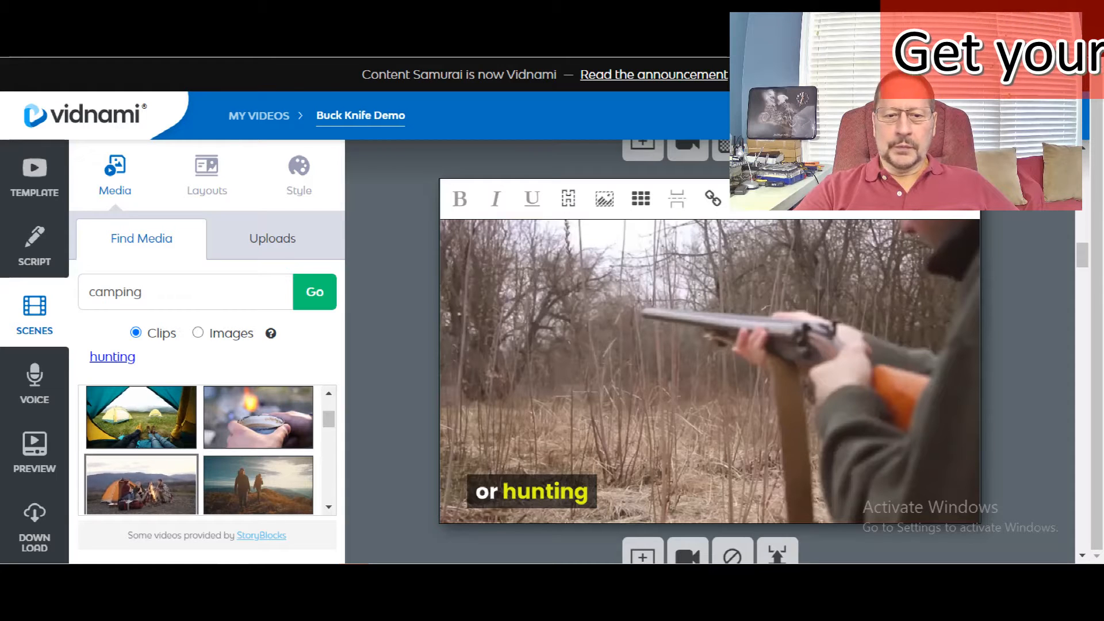
pyautogui.click(141, 484)
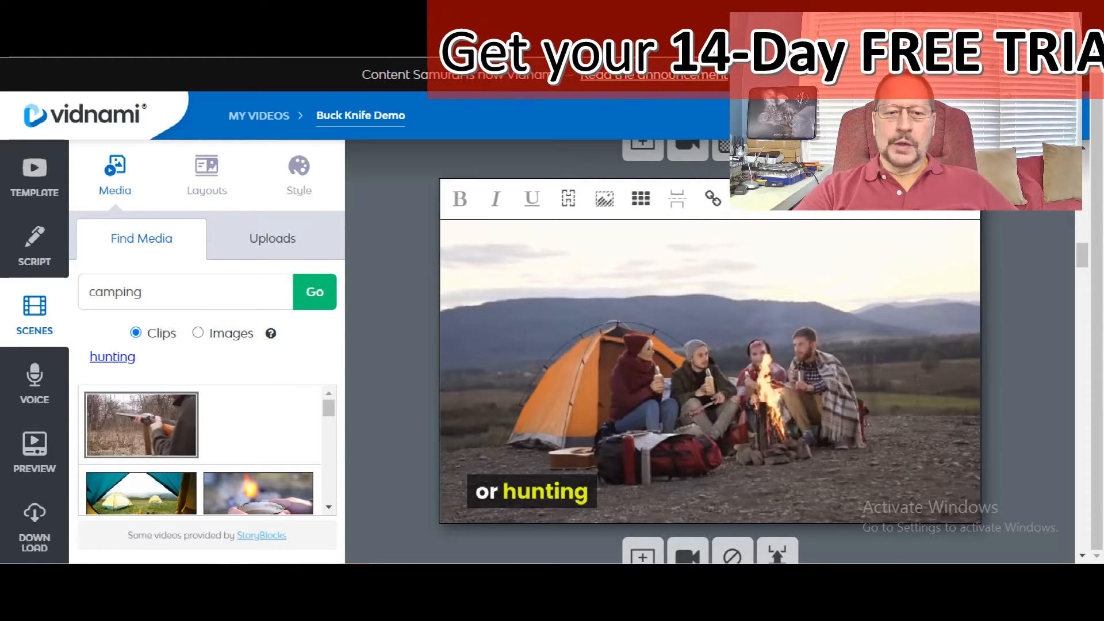
pyautogui.click(141, 426)
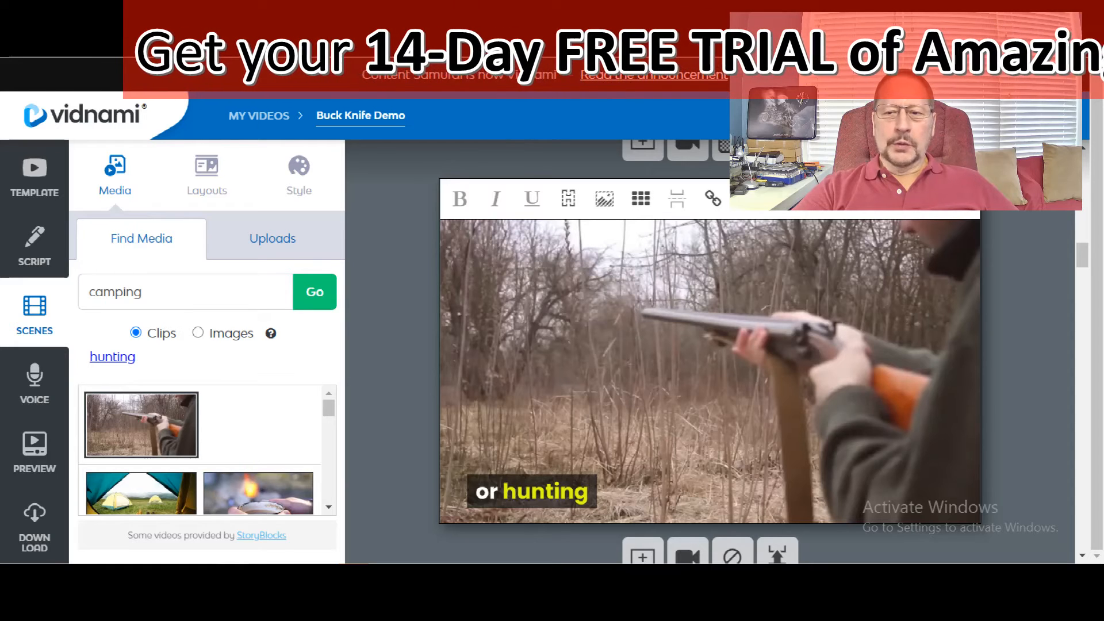
# Step: Review the uploaded clips and images and scroll through the remaining scenes of the video
pyautogui.click(273, 239)
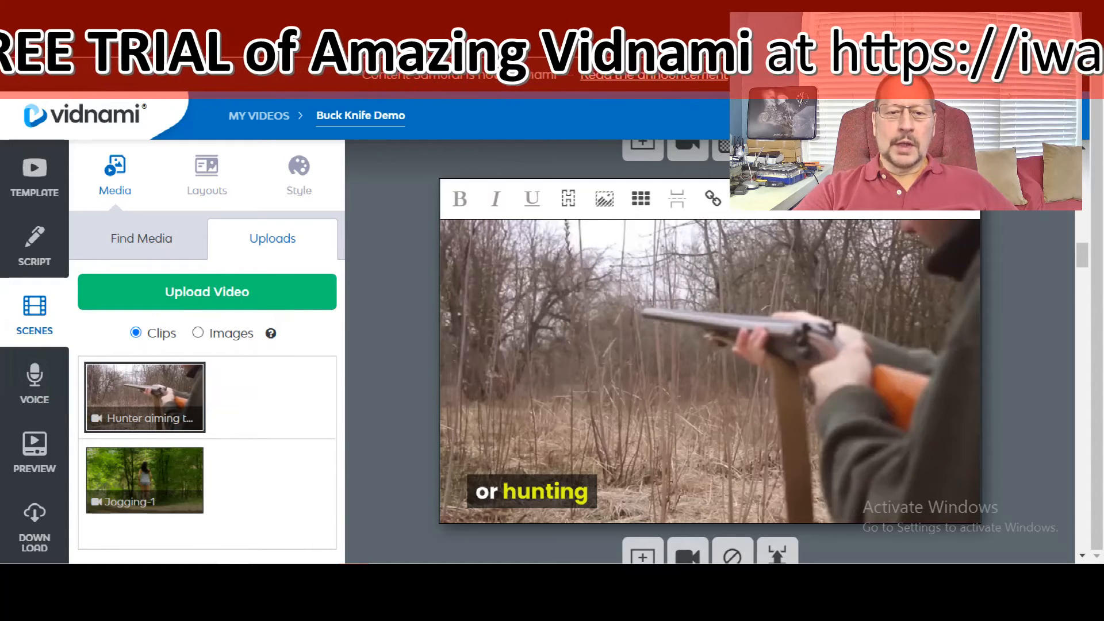
pyautogui.click(198, 333)
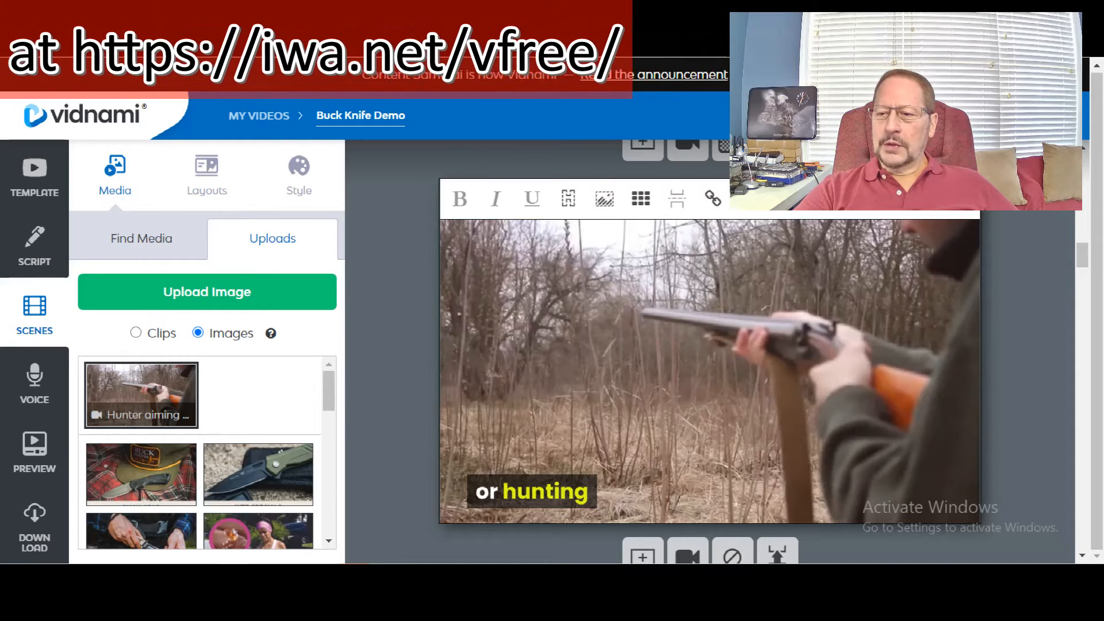
pyautogui.scroll(-1, 709, 371)
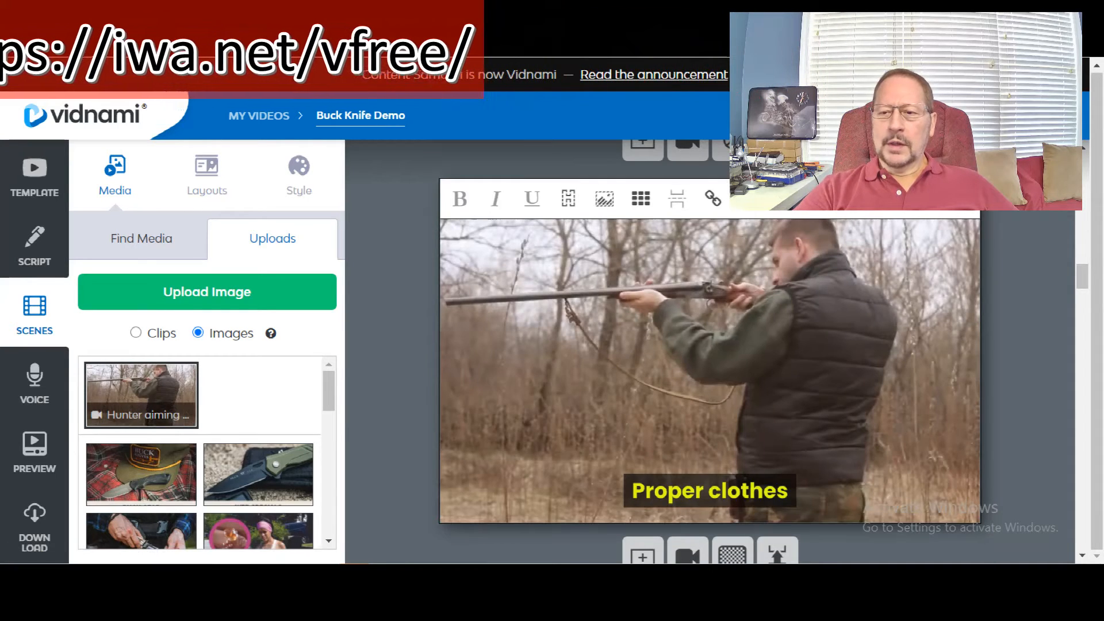
pyautogui.scroll(-1, 709, 371)
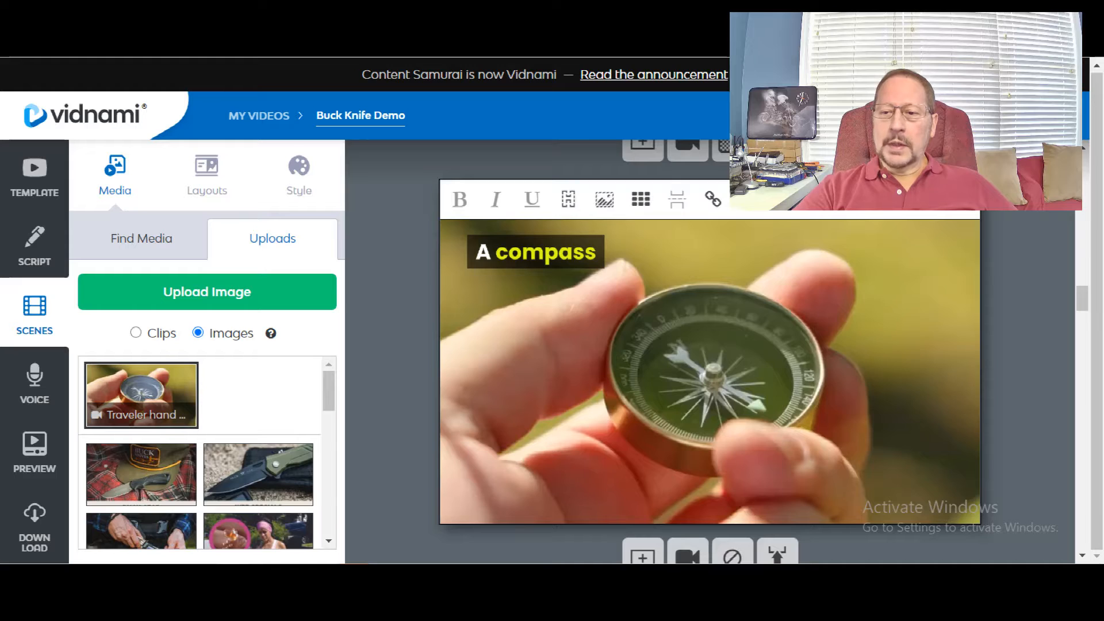
pyautogui.scroll(-5, 709, 368)
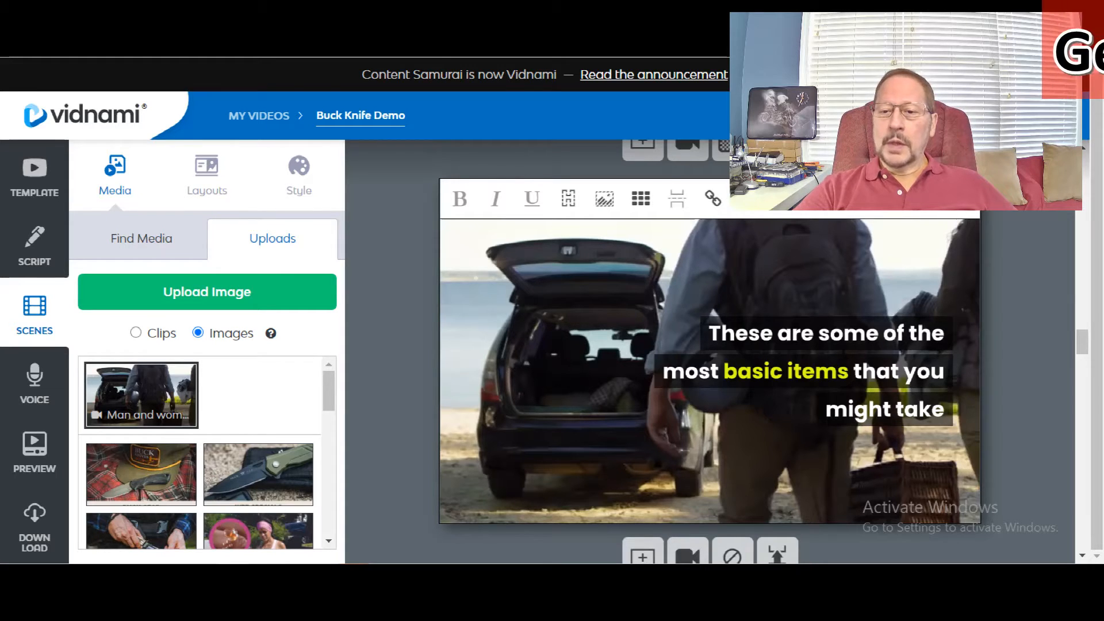
pyautogui.scroll(-1, 709, 351)
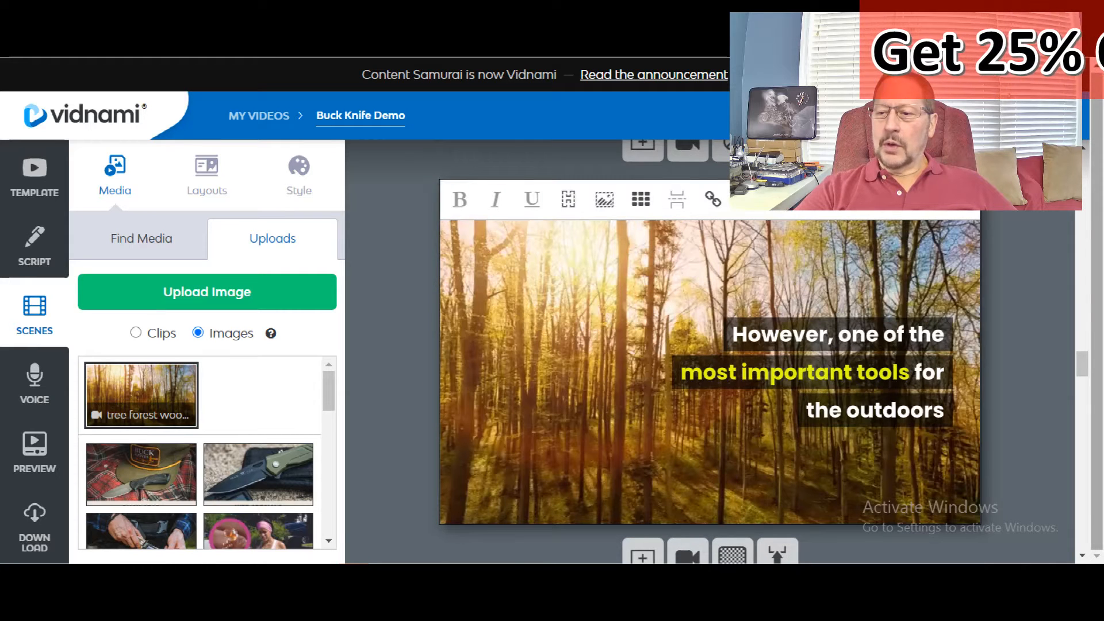
pyautogui.scroll(-1, 709, 352)
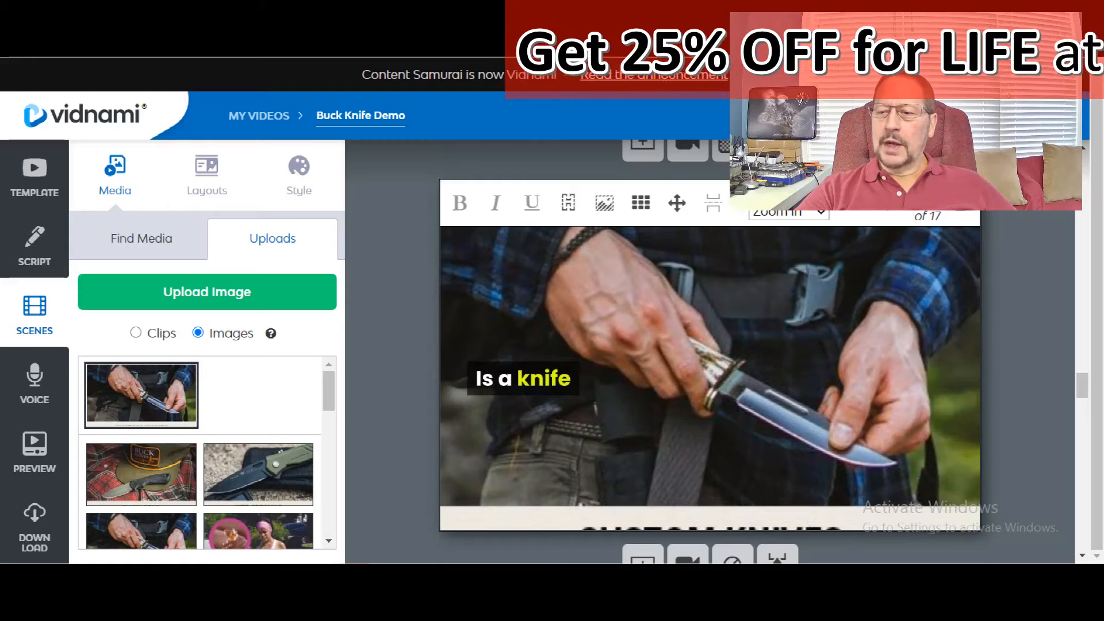
pyautogui.scroll(-1, 710, 352)
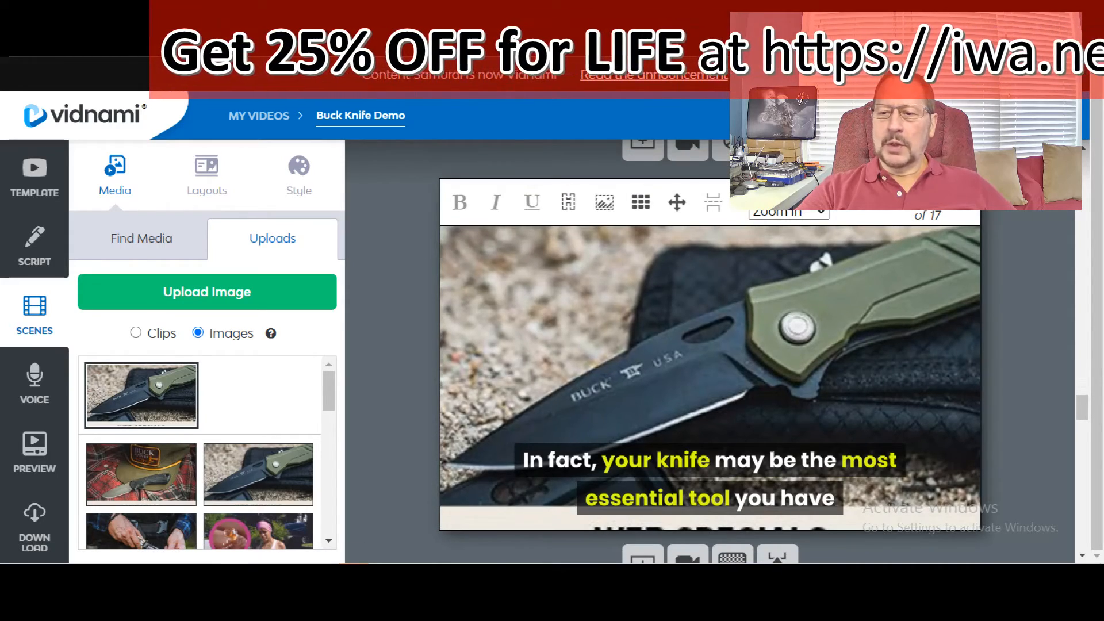
pyautogui.scroll(-1, 710, 352)
pyautogui.scroll(-1, 709, 352)
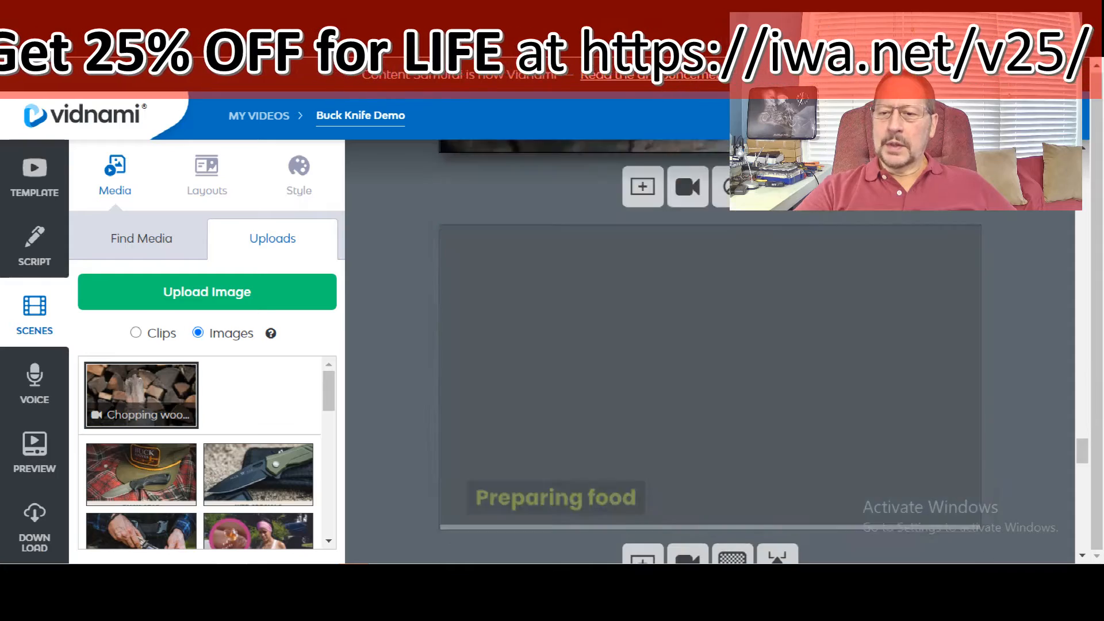
pyautogui.scroll(-1, 710, 352)
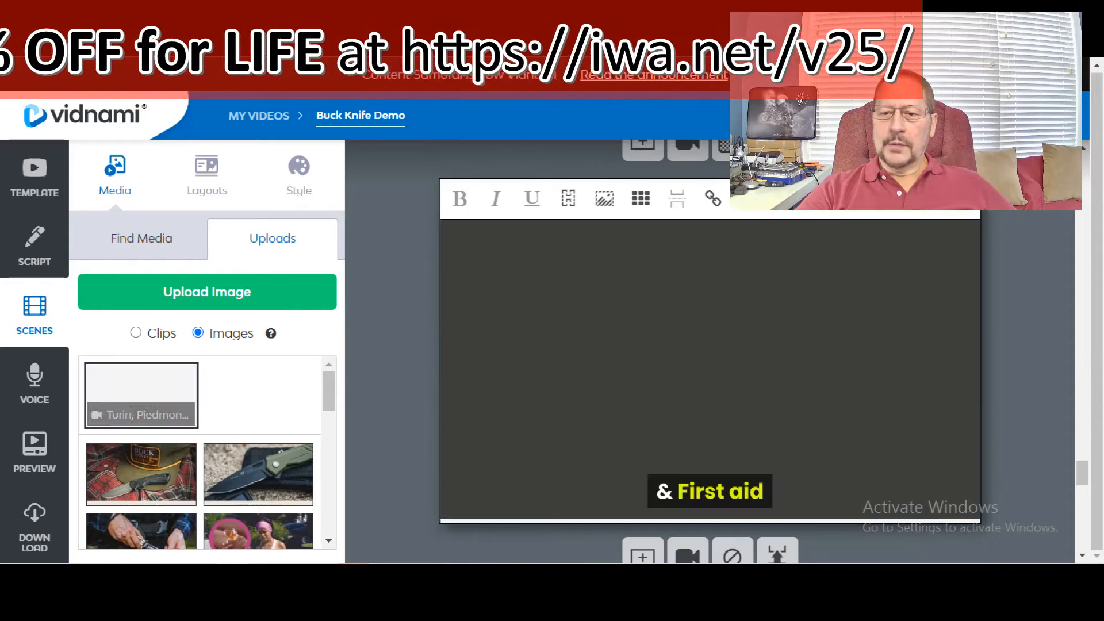
pyautogui.scroll(-1, 709, 351)
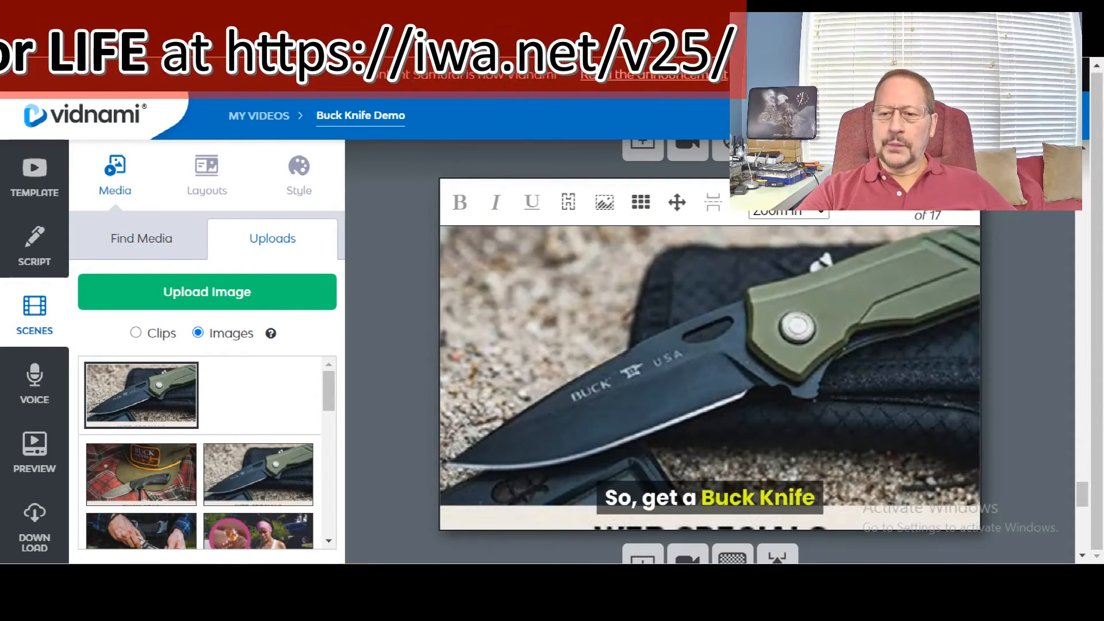
pyautogui.scroll(-1, 710, 352)
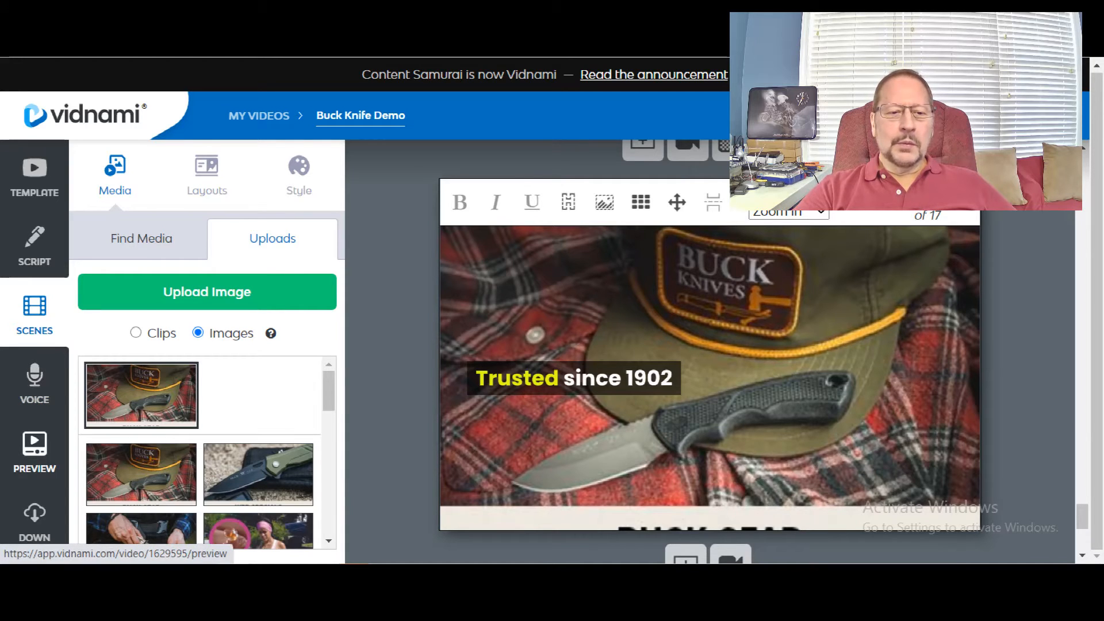
# Step: Open the video preview and scroll through the available background music tracks
pyautogui.click(35, 452)
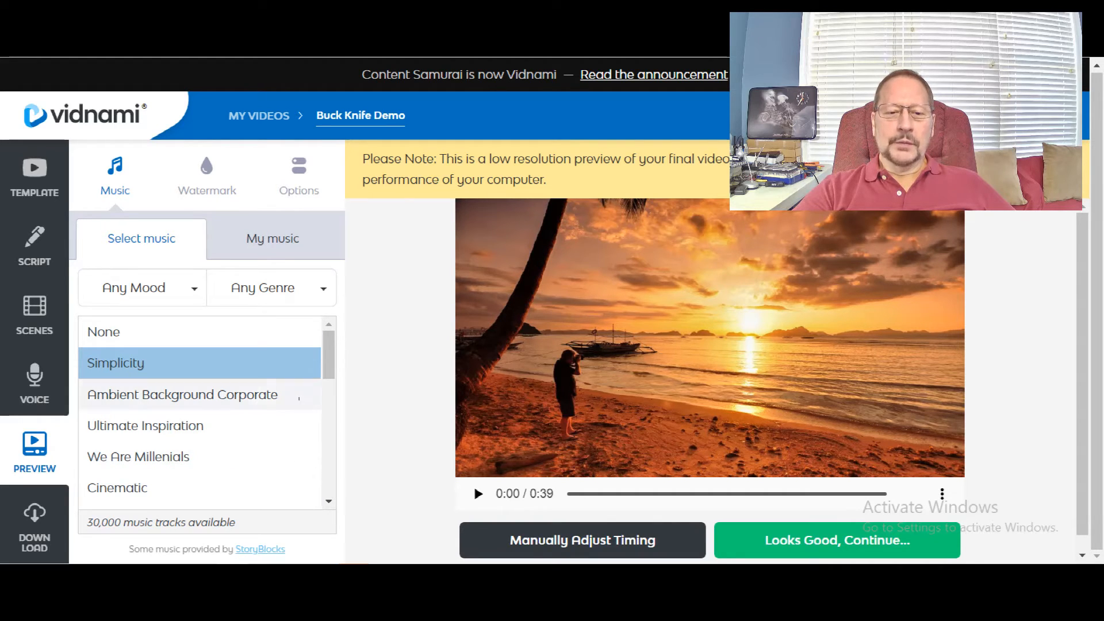
pyautogui.scroll(-5, 206, 413)
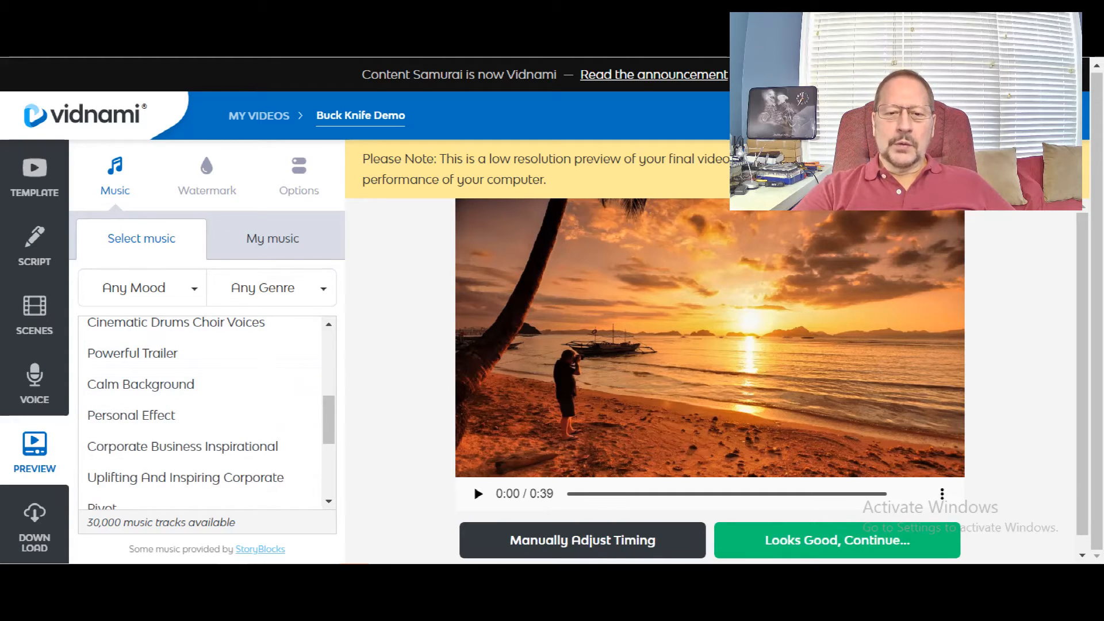
pyautogui.scroll(3, 199, 412)
pyautogui.scroll(1, 199, 362)
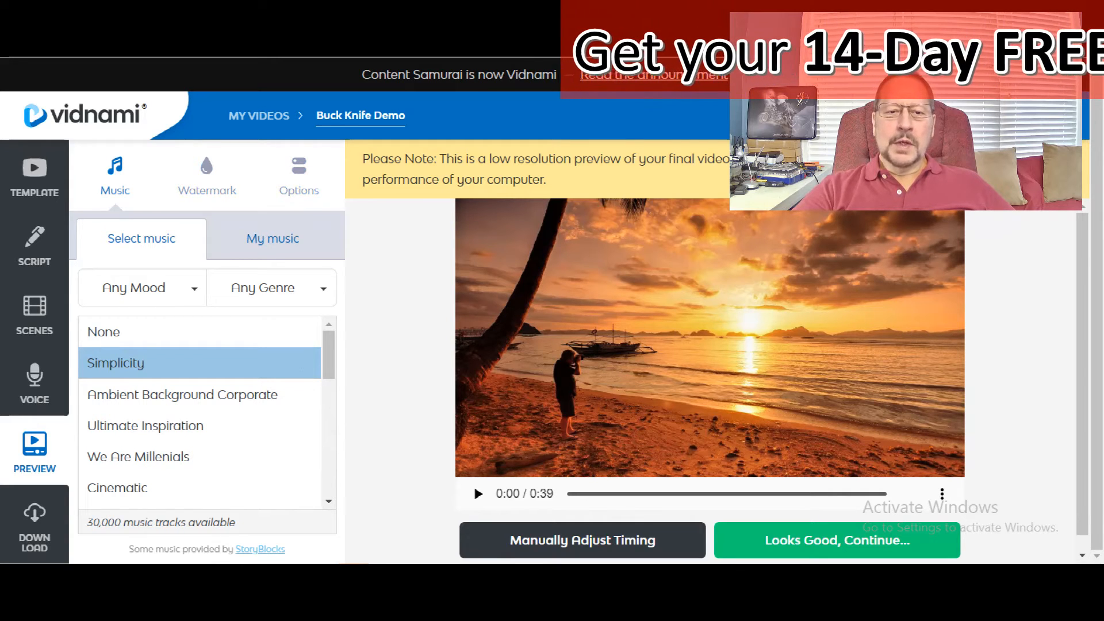
# Step: Check your own uploaded music, then open the download page's render resolution options
pyautogui.click(272, 238)
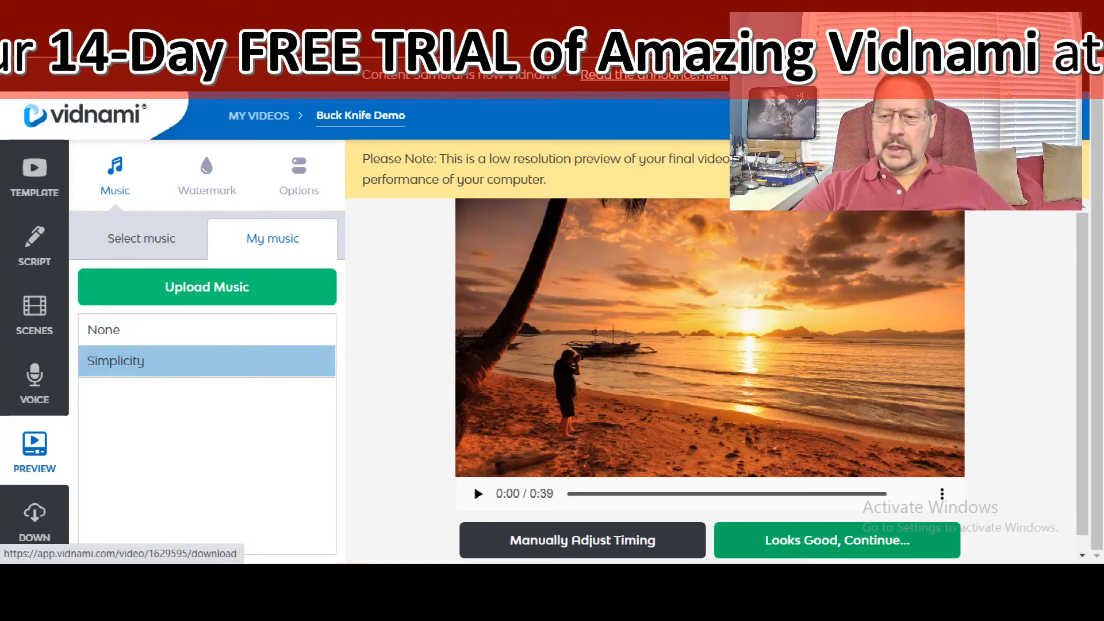
pyautogui.click(35, 518)
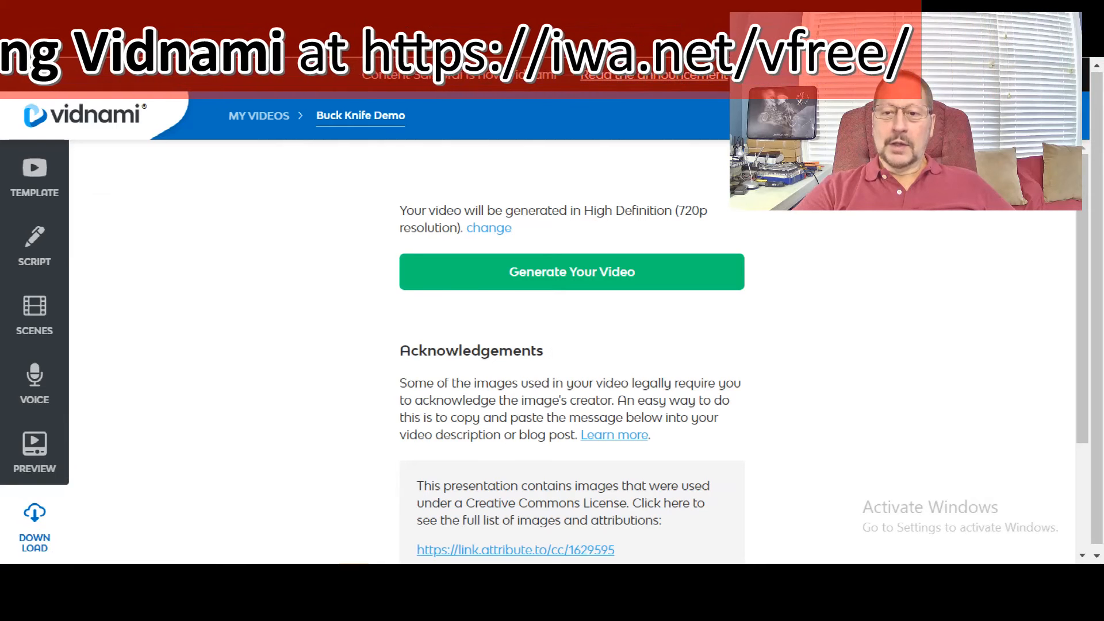
pyautogui.click(489, 228)
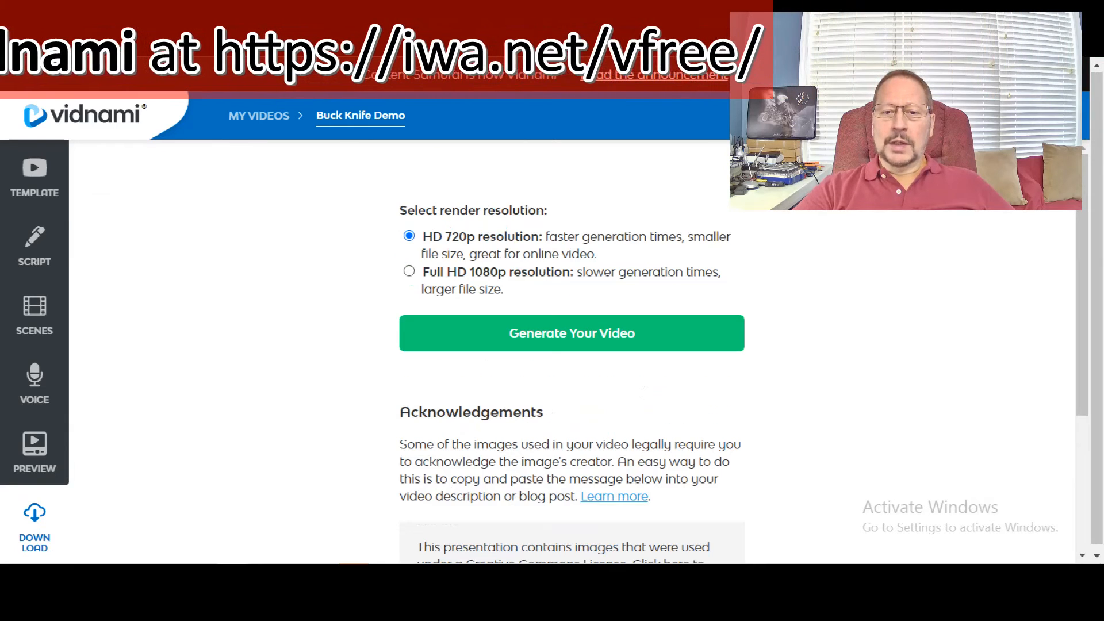